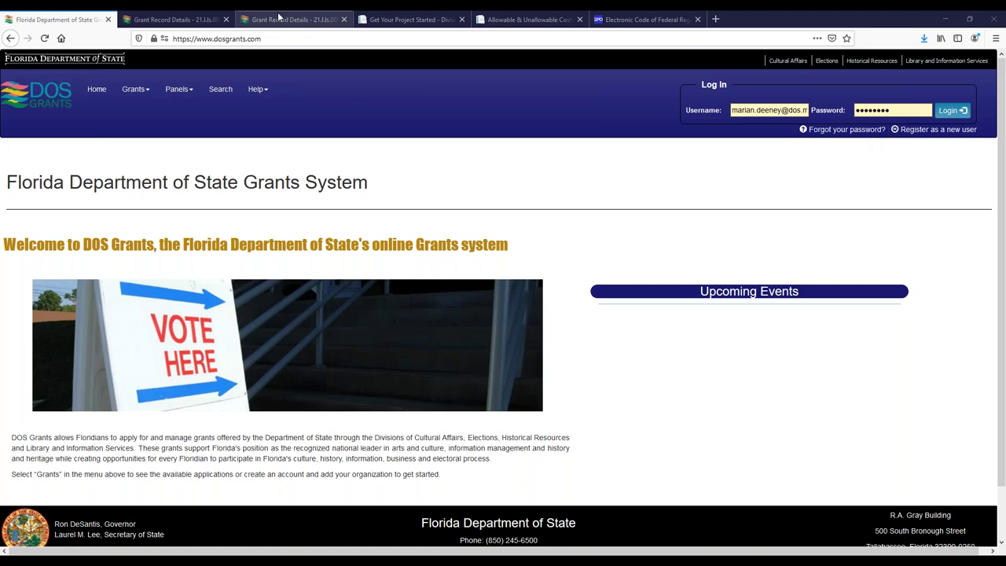
- Examine the Mobile Makerspace grant record, from its project overview down to its forms and reports
{"action": "left_click", "coordinate": [185, 22]}
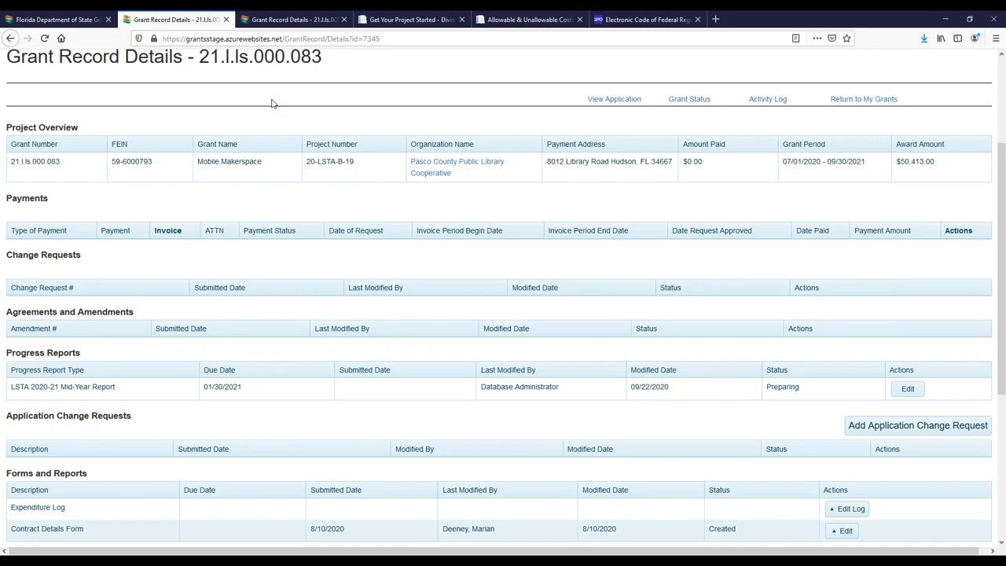
{"action": "scroll", "coordinate": [271, 104], "scroll_direction": "up", "scroll_amount": 1}
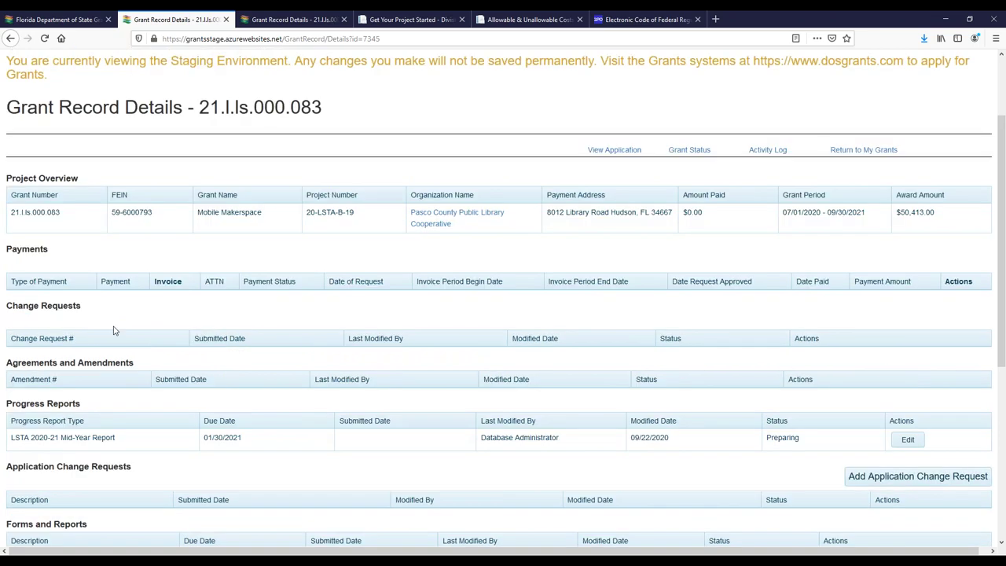
{"action": "scroll", "coordinate": [113, 331], "scroll_direction": "down", "scroll_amount": 1}
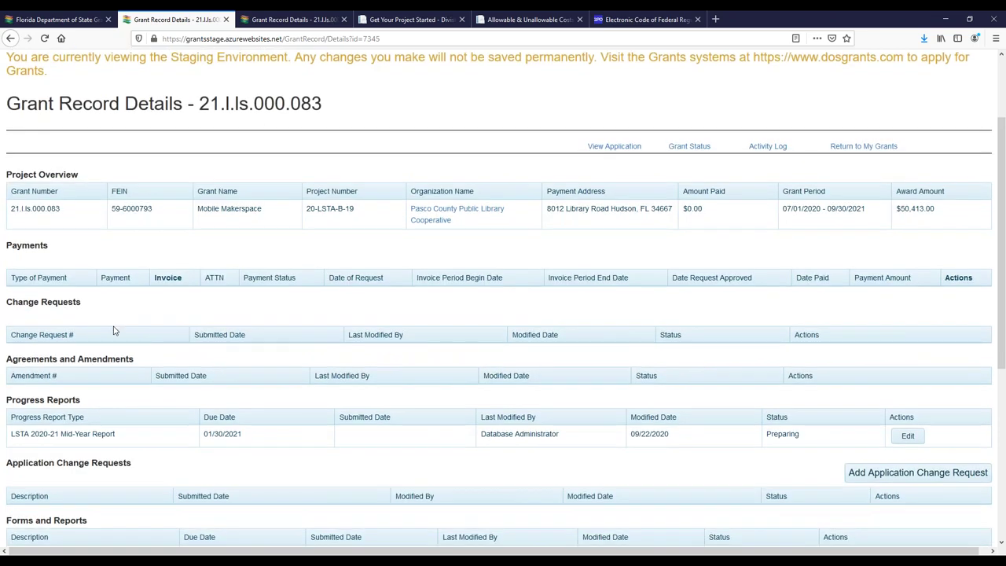
{"action": "scroll", "coordinate": [113, 330], "scroll_direction": "down", "scroll_amount": 2}
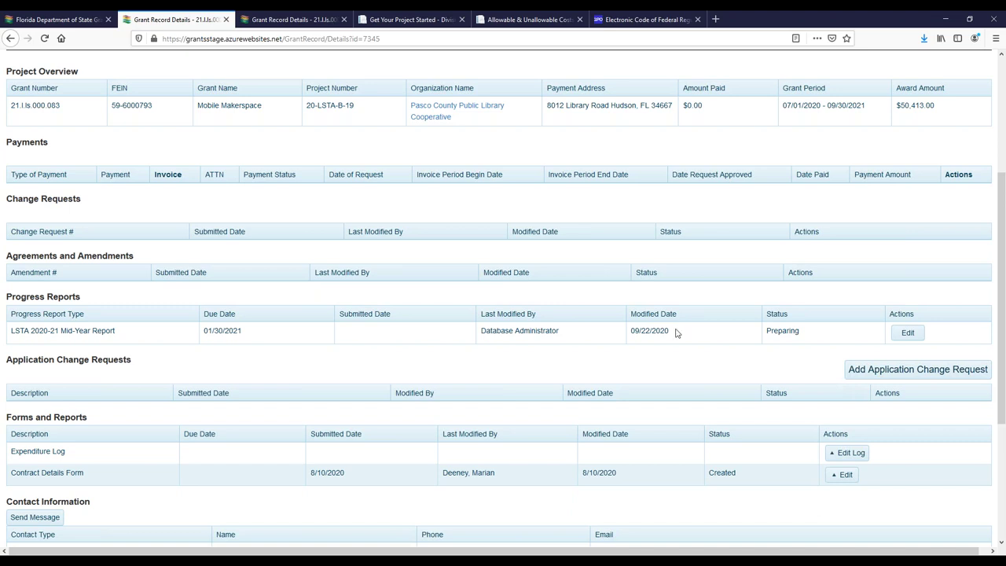
{"action": "left_click", "coordinate": [688, 479]}
{"action": "scroll", "coordinate": [792, 379], "scroll_direction": "up", "scroll_amount": 1}
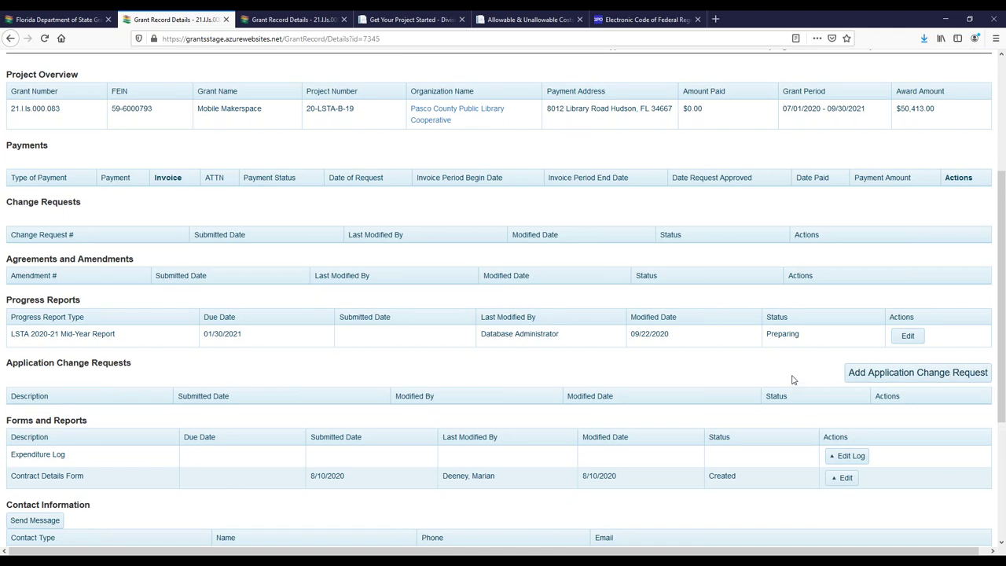
{"action": "scroll", "coordinate": [792, 379], "scroll_direction": "up", "scroll_amount": 2}
{"action": "scroll", "coordinate": [565, 401], "scroll_direction": "down", "scroll_amount": 1}
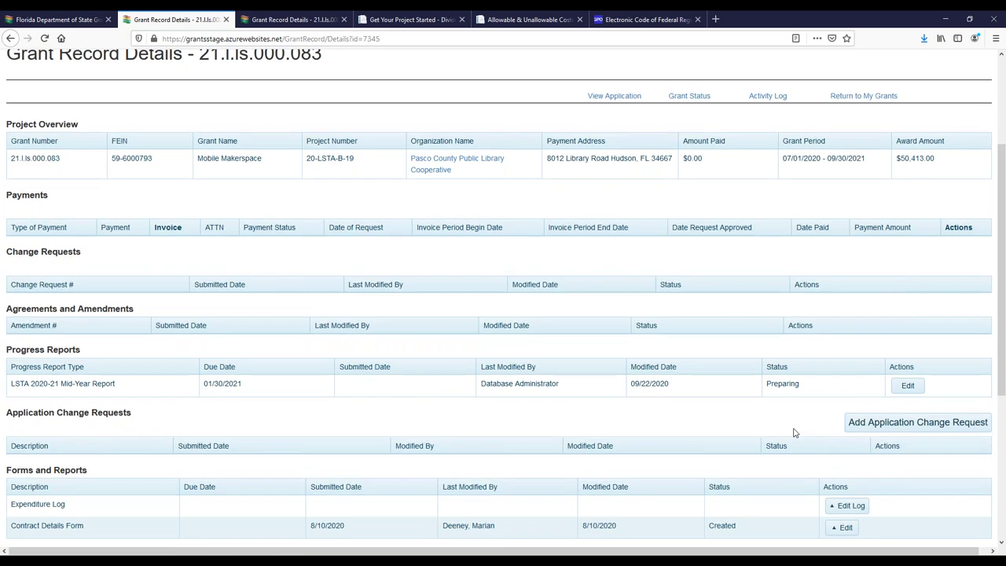
{"action": "scroll", "coordinate": [793, 432], "scroll_direction": "down", "scroll_amount": 1}
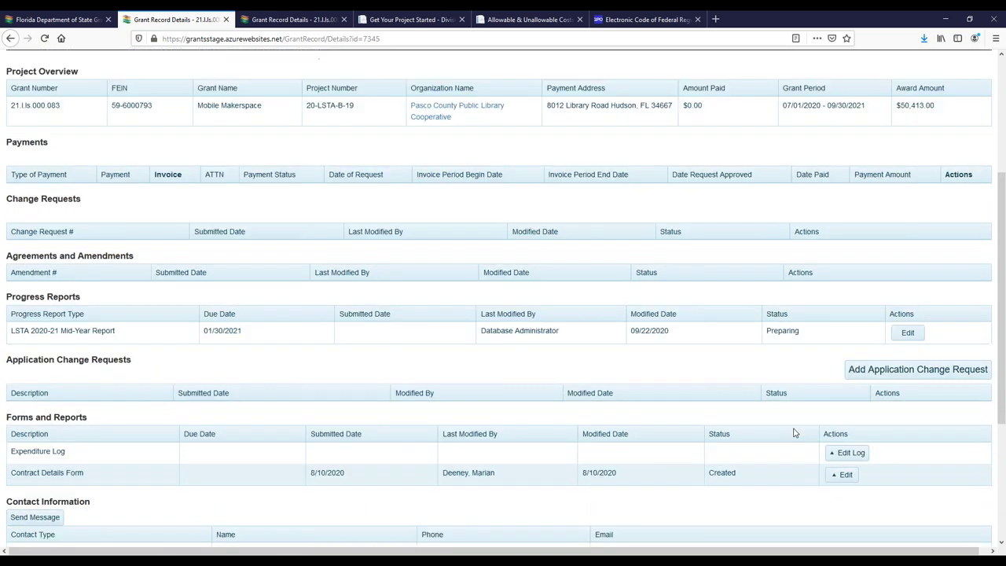
- Examine the Training and Member Benefits 2020/2021 grant record, from its project overview and payments down to the contact information
{"action": "left_click", "coordinate": [317, 22]}
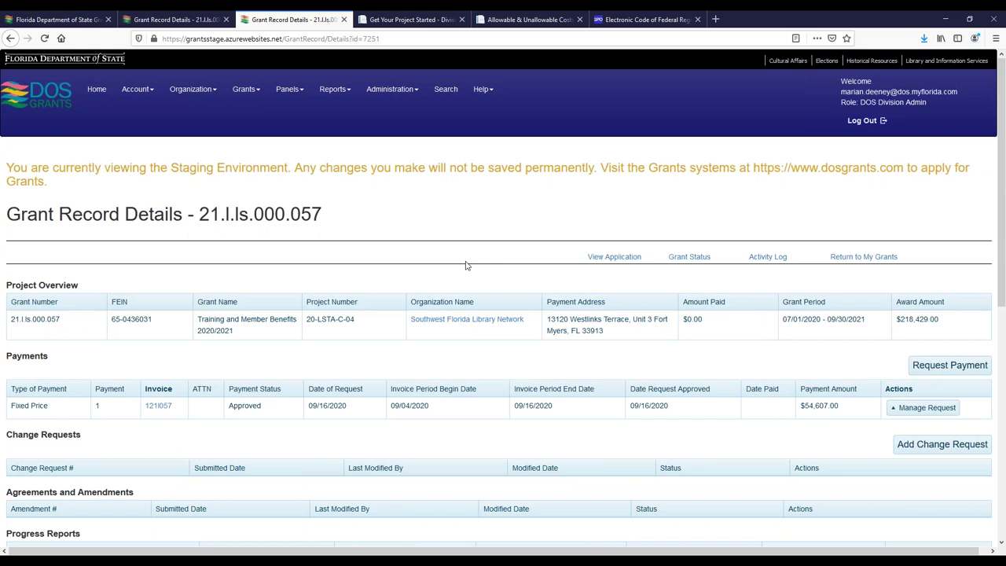
{"action": "scroll", "coordinate": [465, 266], "scroll_direction": "down", "scroll_amount": 1}
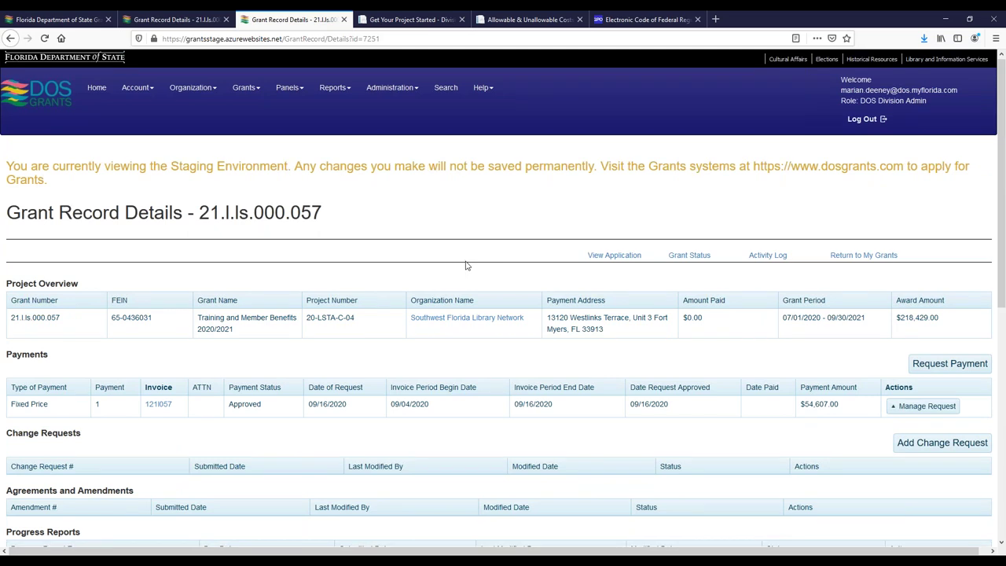
{"action": "scroll", "coordinate": [481, 305], "scroll_direction": "down", "scroll_amount": 2}
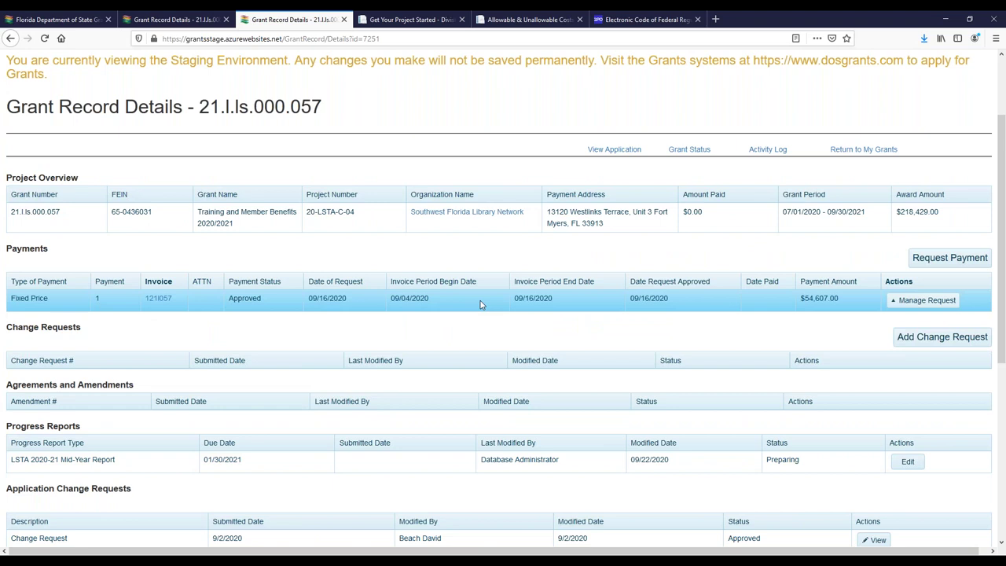
{"action": "scroll", "coordinate": [481, 305], "scroll_direction": "down", "scroll_amount": 2}
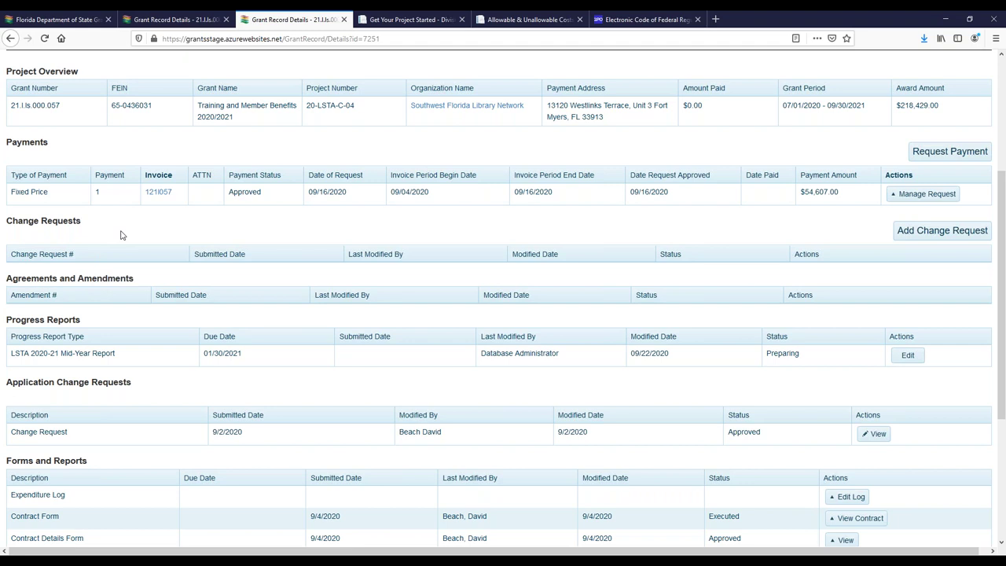
{"action": "scroll", "coordinate": [122, 235], "scroll_direction": "up", "scroll_amount": 1}
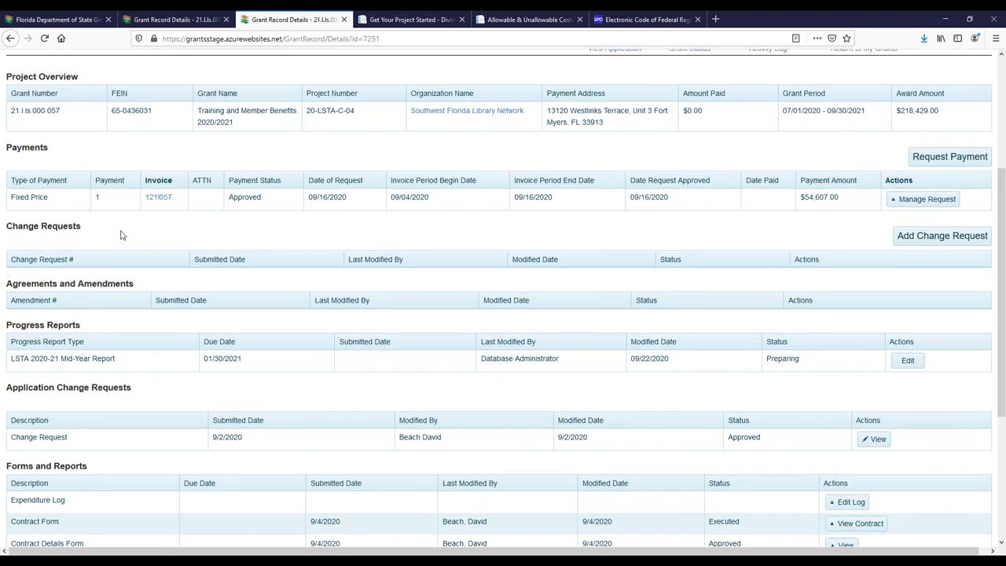
{"action": "scroll", "coordinate": [122, 234], "scroll_direction": "up", "scroll_amount": 1}
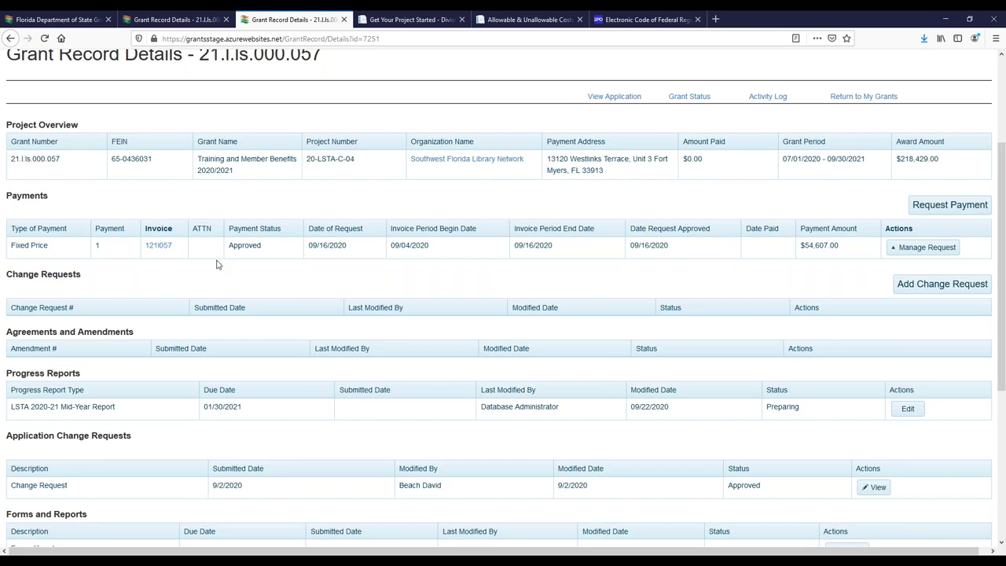
{"action": "scroll", "coordinate": [217, 265], "scroll_direction": "down", "scroll_amount": 1}
{"action": "scroll", "coordinate": [218, 265], "scroll_direction": "down", "scroll_amount": 2}
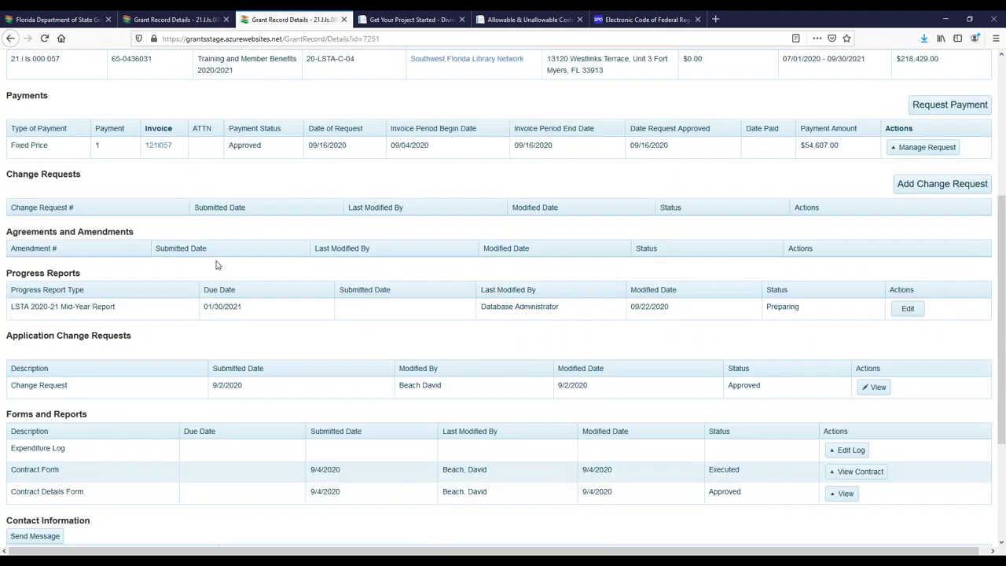
{"action": "scroll", "coordinate": [217, 264], "scroll_direction": "down", "scroll_amount": 2}
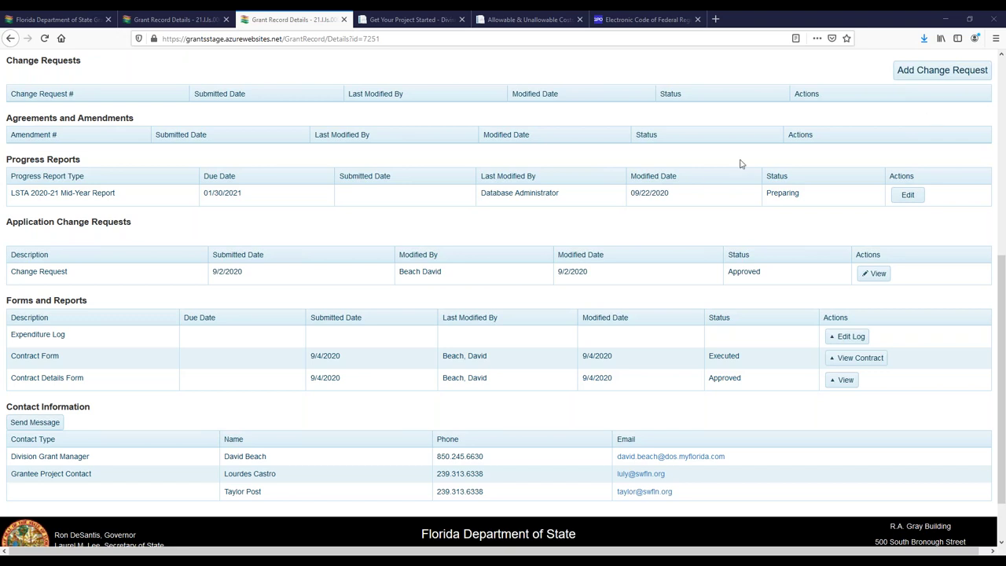
- Return to the beginning of the grant record page and look through the site's Grants navigation options
{"action": "left_click", "coordinate": [618, 193]}
{"action": "scroll", "coordinate": [415, 63], "scroll_direction": "up", "scroll_amount": 1}
{"action": "scroll", "coordinate": [415, 63], "scroll_direction": "up", "scroll_amount": 3}
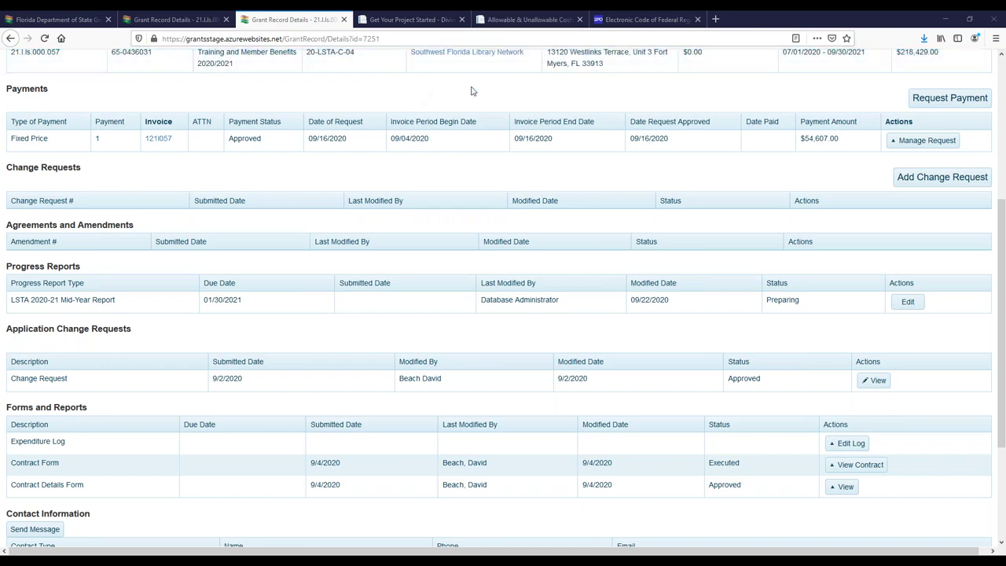
{"action": "scroll", "coordinate": [472, 91], "scroll_direction": "up", "scroll_amount": 1}
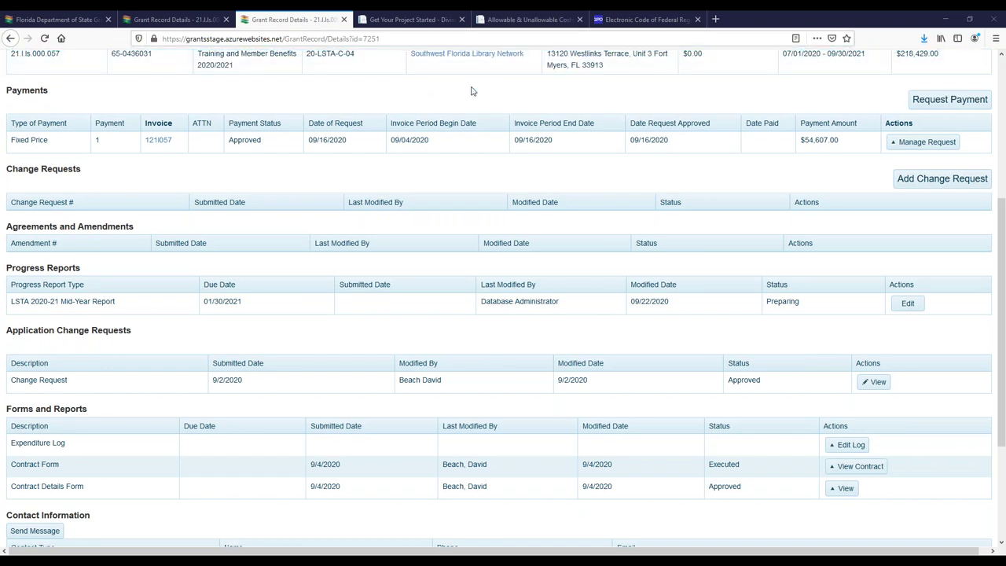
{"action": "scroll", "coordinate": [472, 91], "scroll_direction": "up", "scroll_amount": 3}
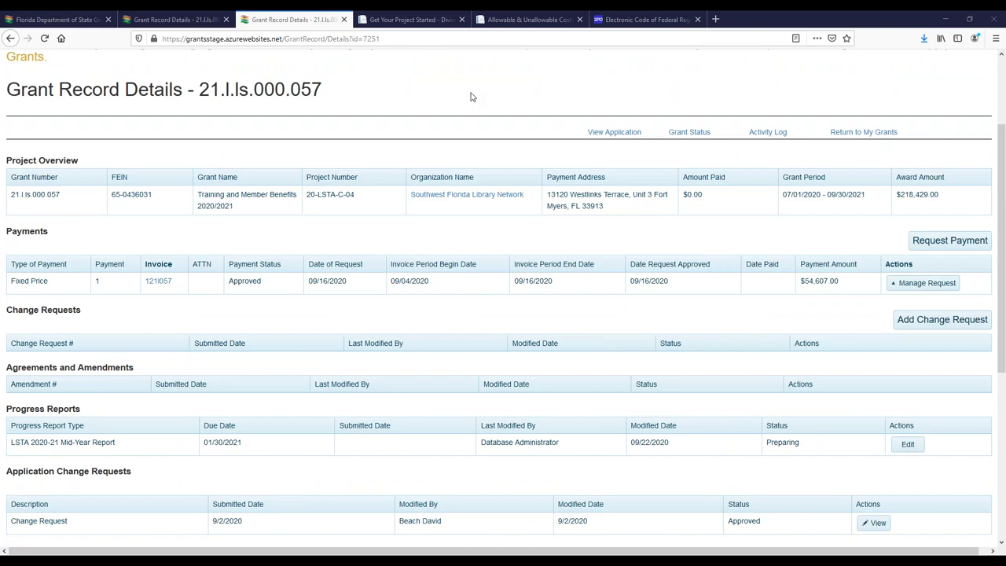
{"action": "scroll", "coordinate": [471, 96], "scroll_direction": "up", "scroll_amount": 3}
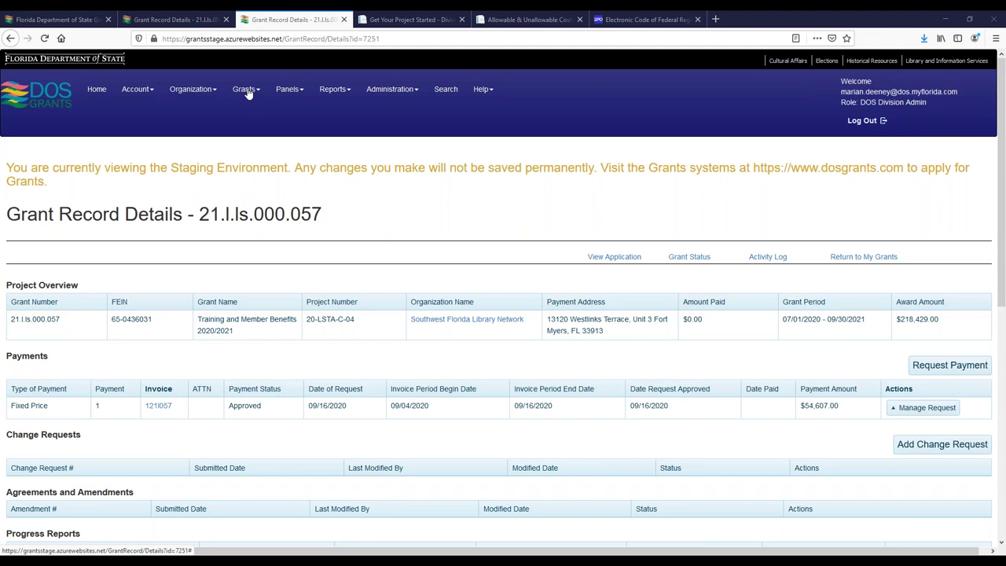
{"action": "left_click", "coordinate": [246, 90]}
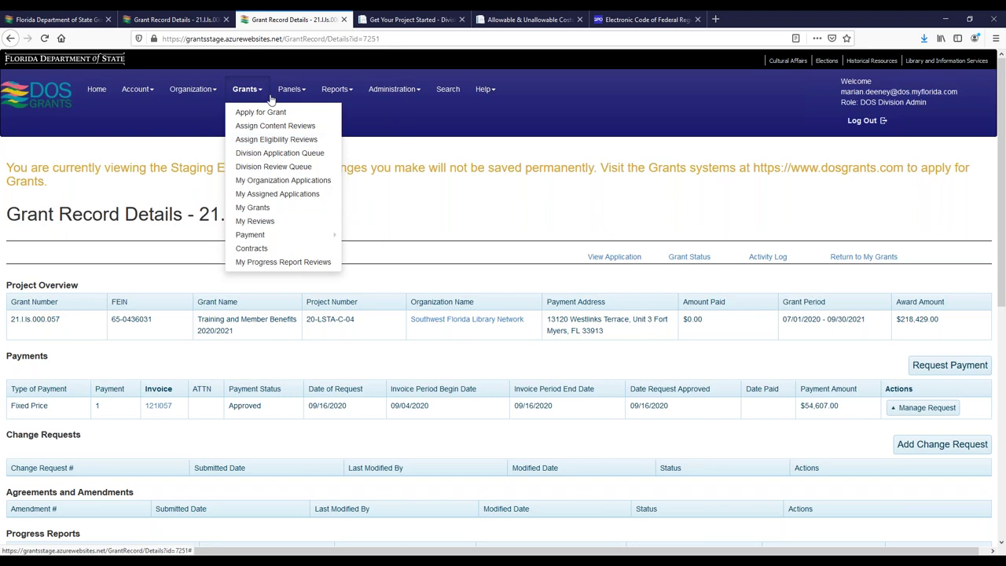
{"action": "left_click", "coordinate": [245, 91]}
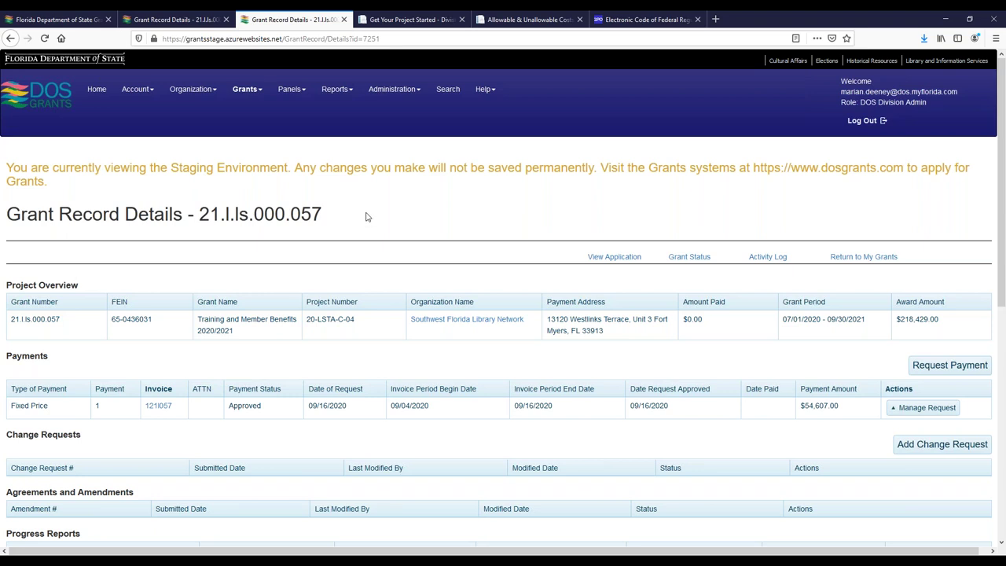
- View the Contract Details Form listed under the record's forms and reports, and review its deliverables
{"action": "scroll", "coordinate": [366, 217], "scroll_direction": "down", "scroll_amount": 1}
{"action": "scroll", "coordinate": [365, 216], "scroll_direction": "down", "scroll_amount": 3}
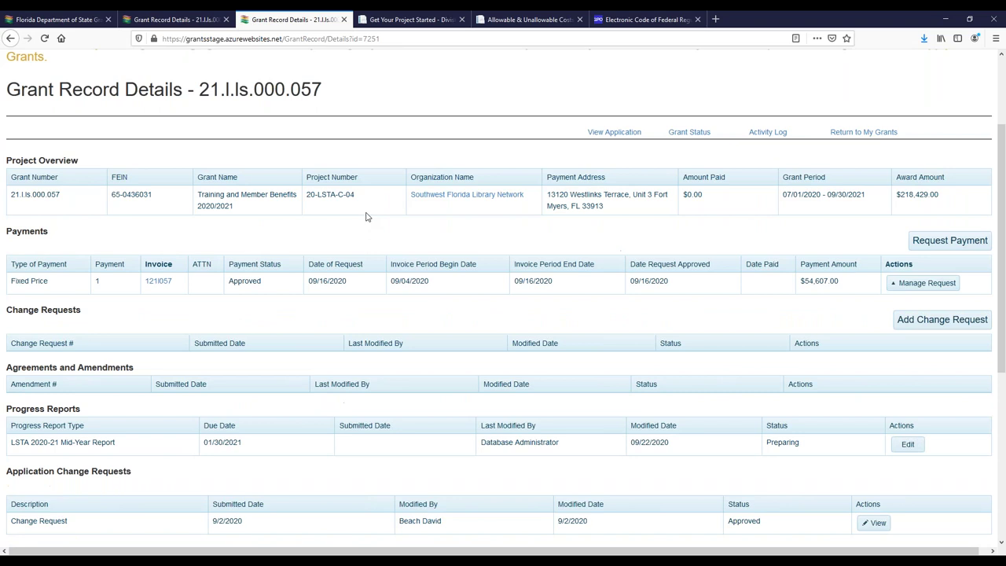
{"action": "scroll", "coordinate": [365, 217], "scroll_direction": "down", "scroll_amount": 5}
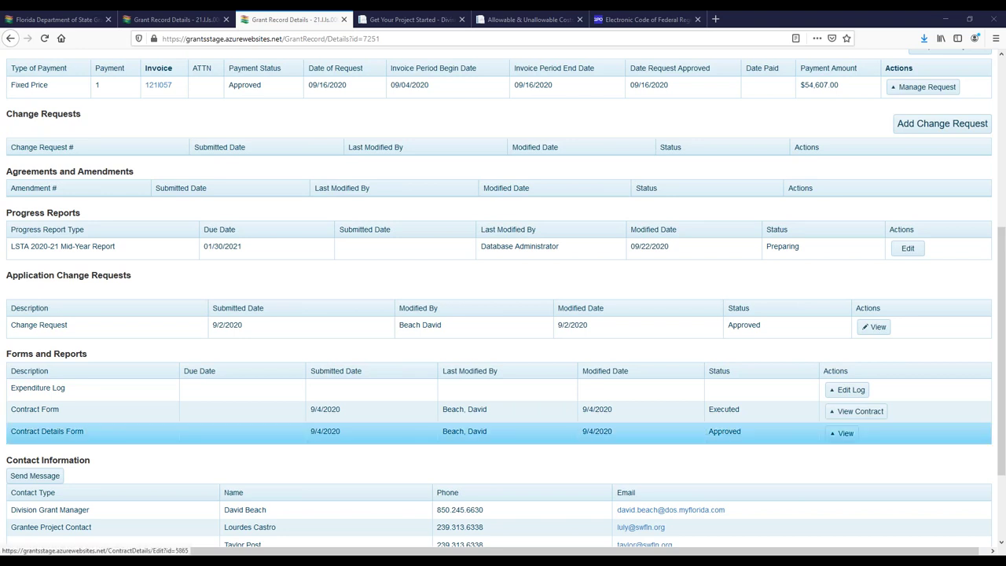
{"action": "left_click", "coordinate": [841, 433]}
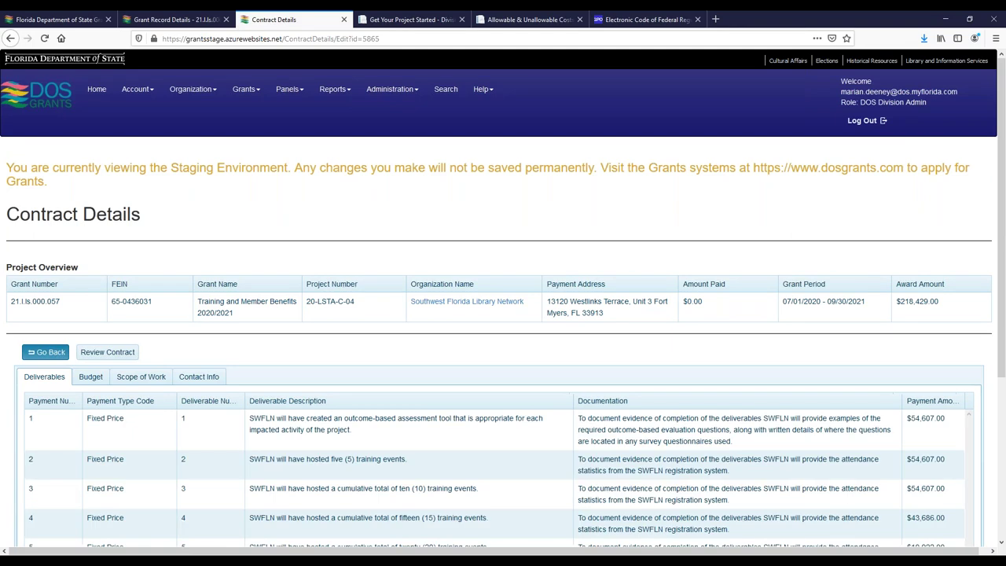
{"action": "scroll", "coordinate": [833, 439], "scroll_direction": "down", "scroll_amount": 2}
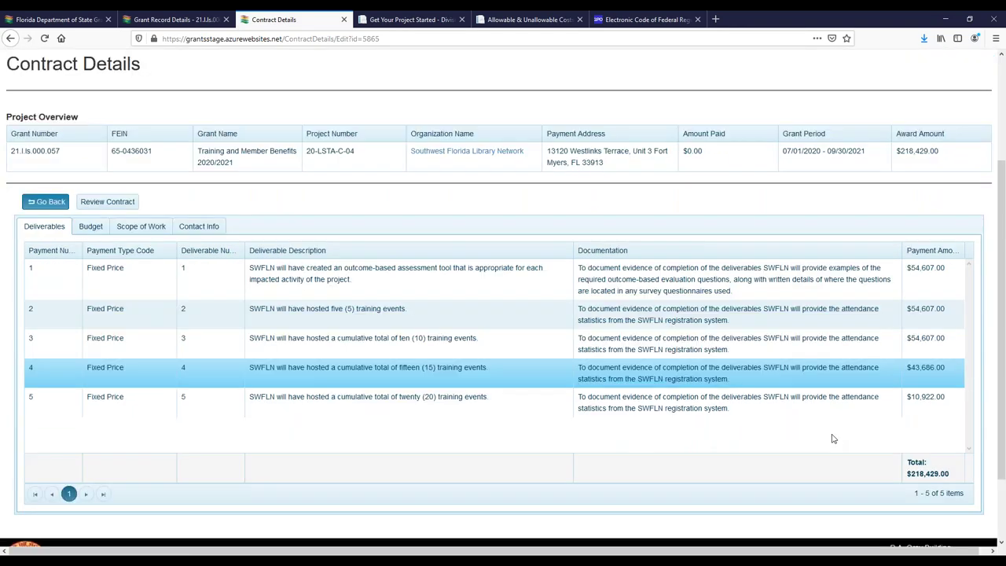
{"action": "scroll", "coordinate": [833, 438], "scroll_direction": "down", "scroll_amount": 1}
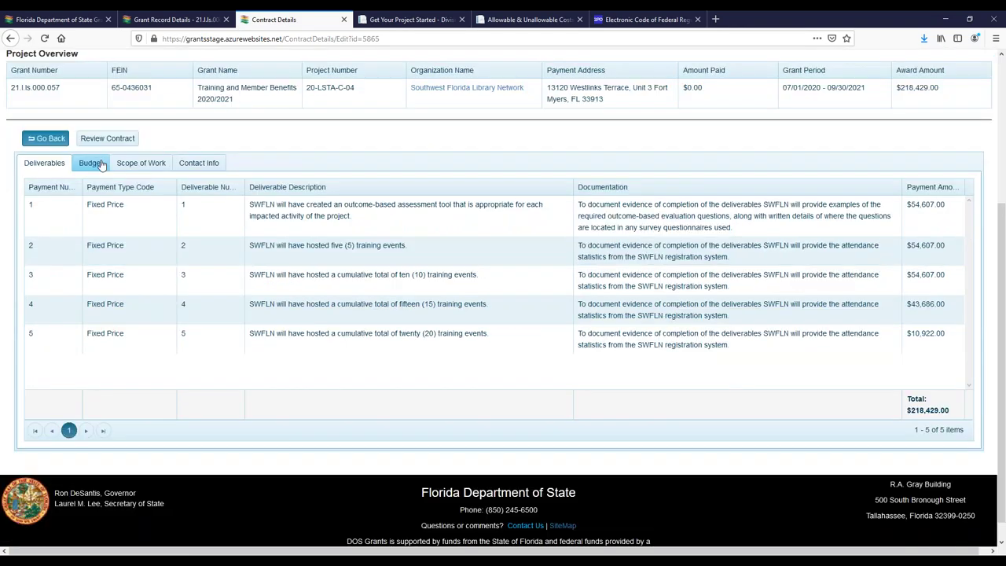
- Review the contract's budget and contact information, and return to its deliverables
{"action": "left_click", "coordinate": [100, 164]}
{"action": "left_click", "coordinate": [98, 164]}
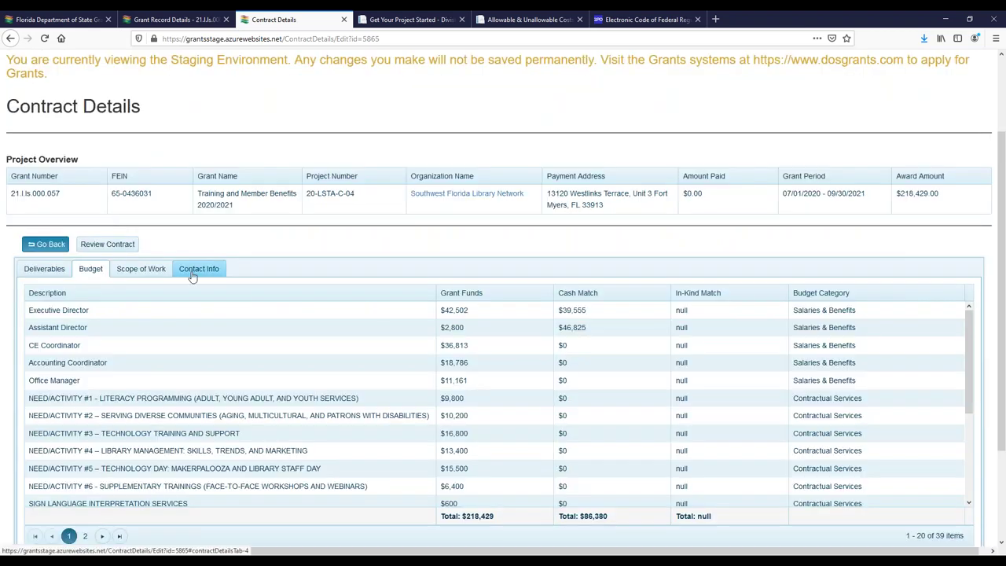
{"action": "left_click", "coordinate": [193, 271]}
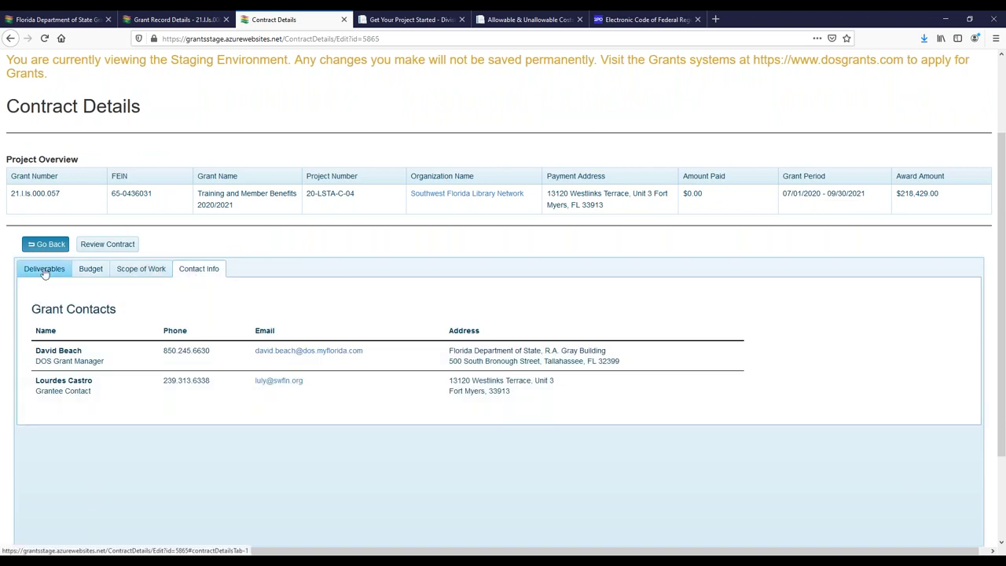
{"action": "left_click", "coordinate": [45, 272]}
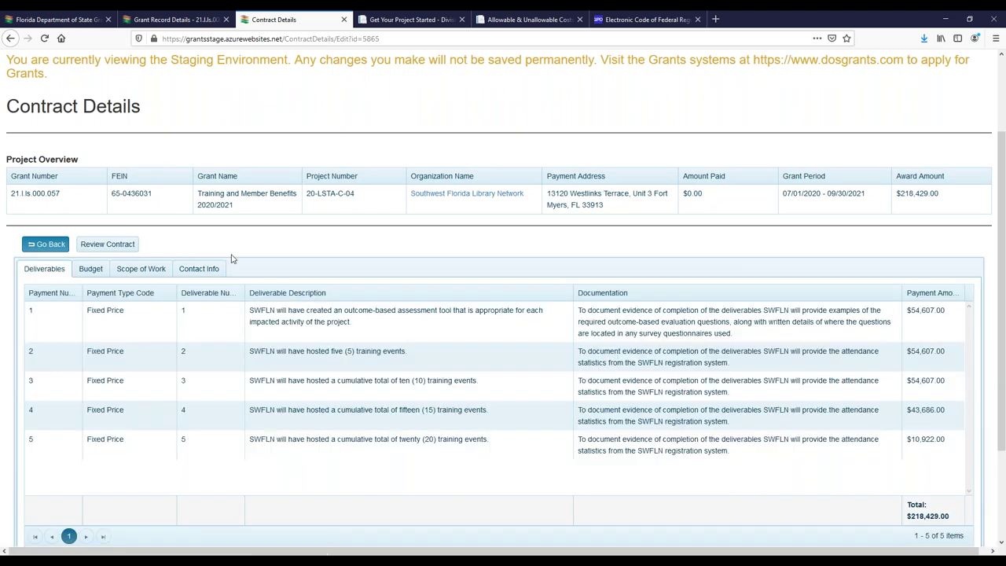
- Go back to the grant record and switch to the Get Your Project Started page for LSTA grants
{"action": "left_click", "coordinate": [10, 38]}
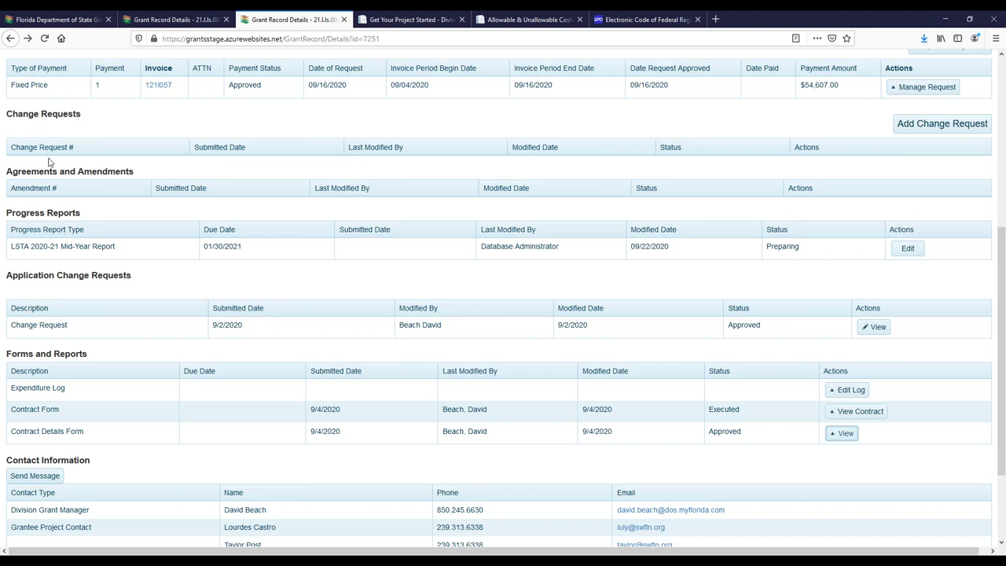
{"action": "left_click", "coordinate": [391, 253]}
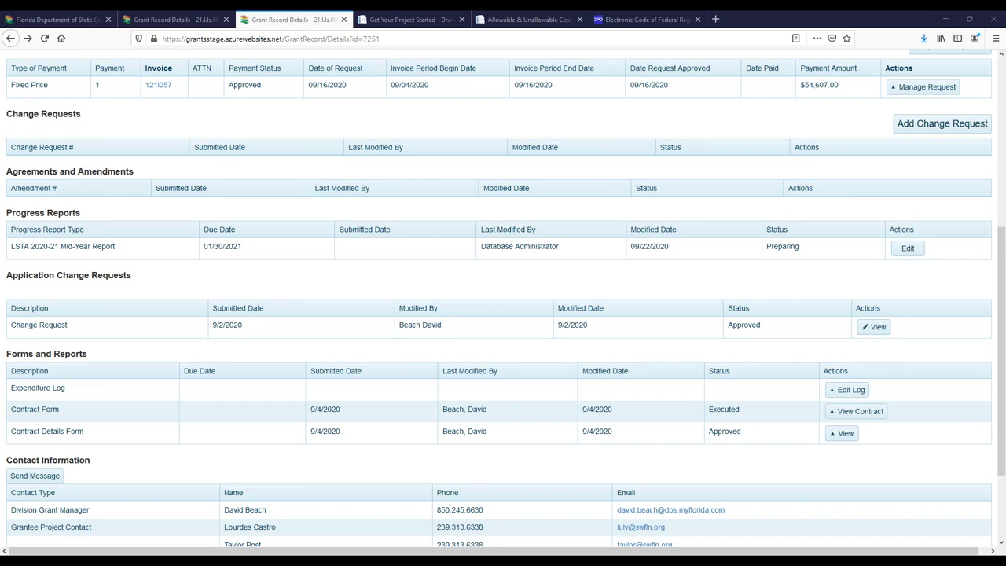
{"action": "left_click", "coordinate": [405, 22]}
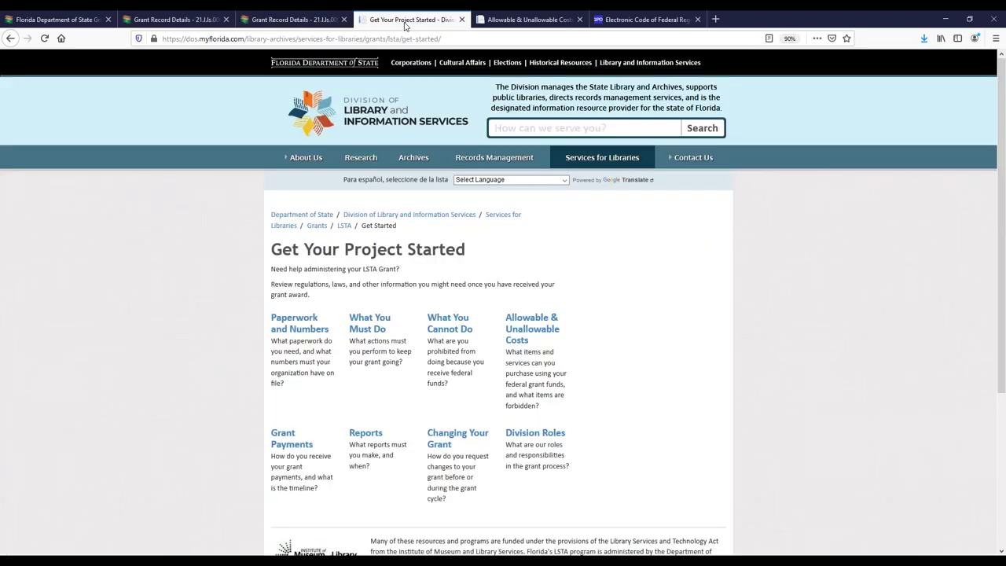